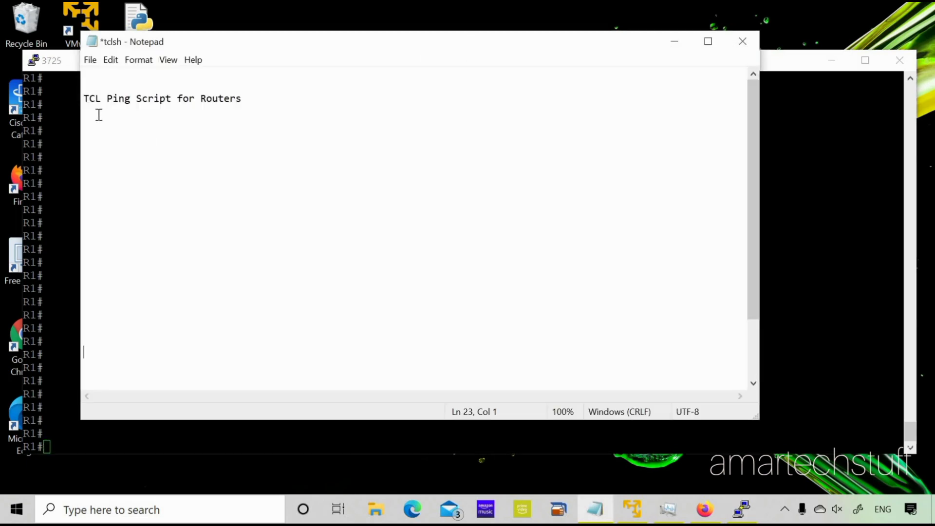
List 1.1.1.1, 2.2.2.2, 3.3.3.3, 4.4.4.4 and 5.5.5.5 on separate lines below the script title
left_click(96, 114)
key("Return")
type("1.1.1.1")
key("Return")
type("2.2.2.2")
key("Return")
type("3.3.3.3")
key("Return")
type("4.4.4.4")
key("Return")
type("5.5.5.5")
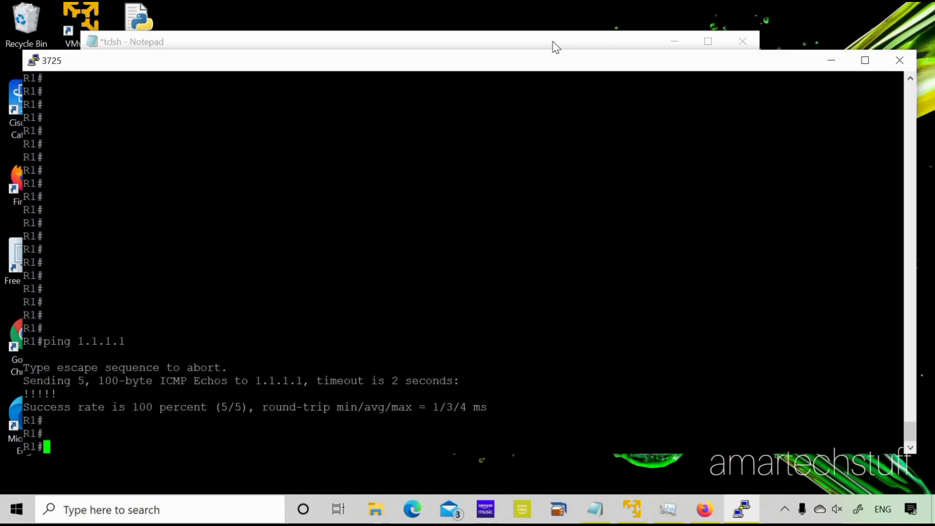
Return to Notepad and select the address lines 1.1.1.1 through 5.5.5.5
left_click(594, 509)
left_click_drag(126, 175, 76, 125)
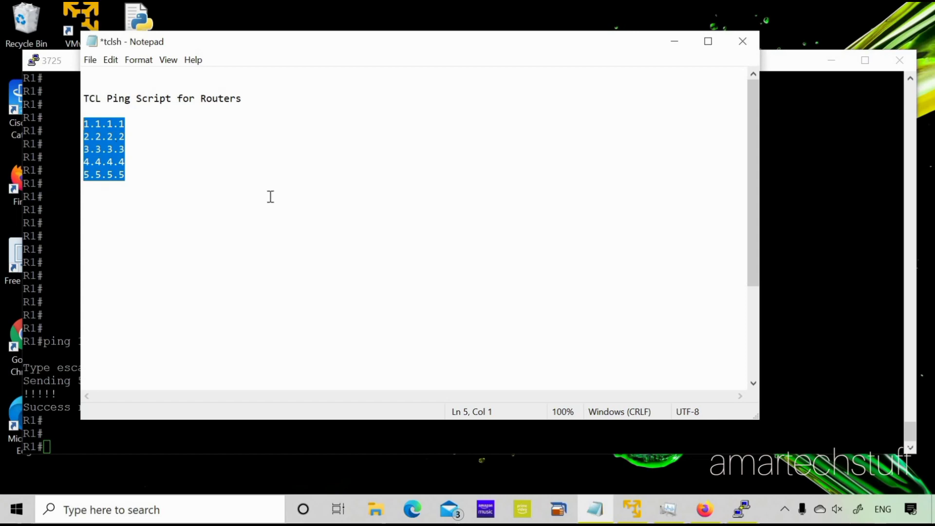
scroll(270, 196, "down", 2)
scroll(269, 196, "down", 3)
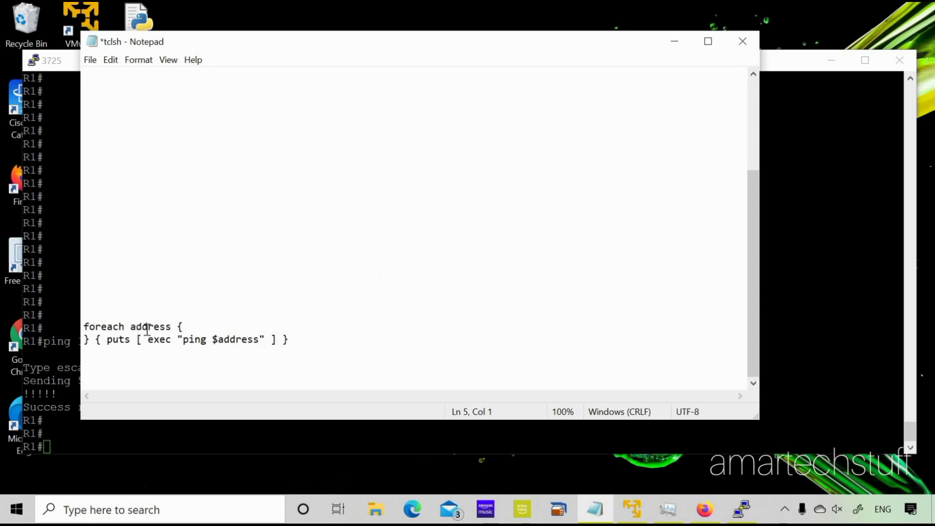
Highlight the loop variable 'address' and the $address argument of the ping command
double_click(147, 327)
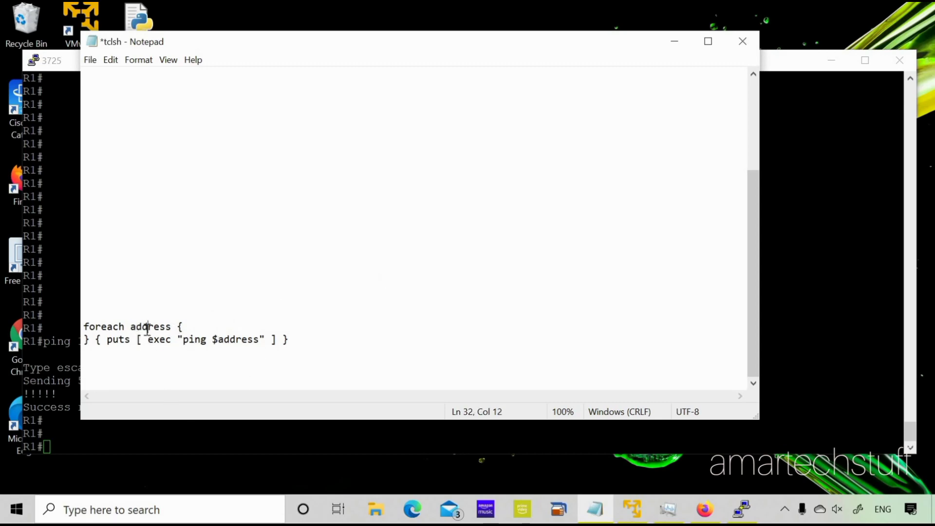
left_click_drag(183, 340, 231, 340)
left_click(247, 340)
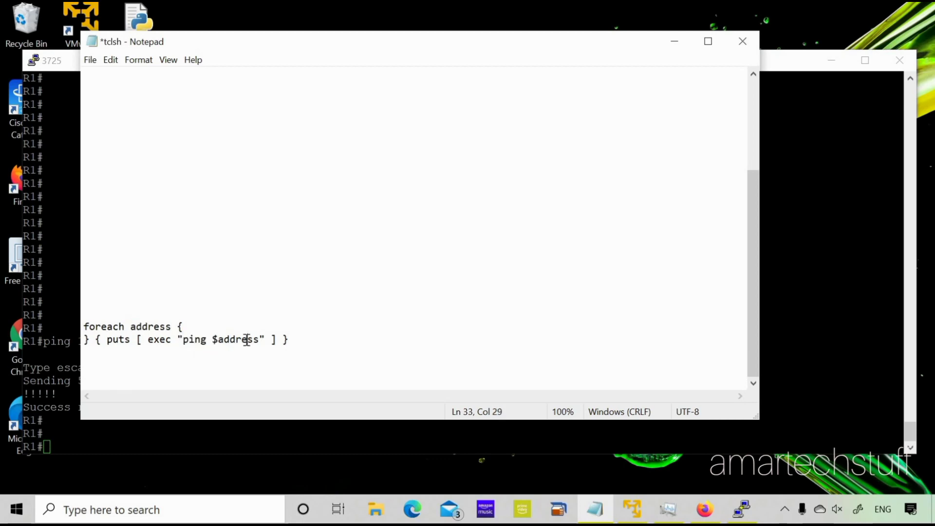
double_click(248, 339)
scroll(241, 263, "up", 10)
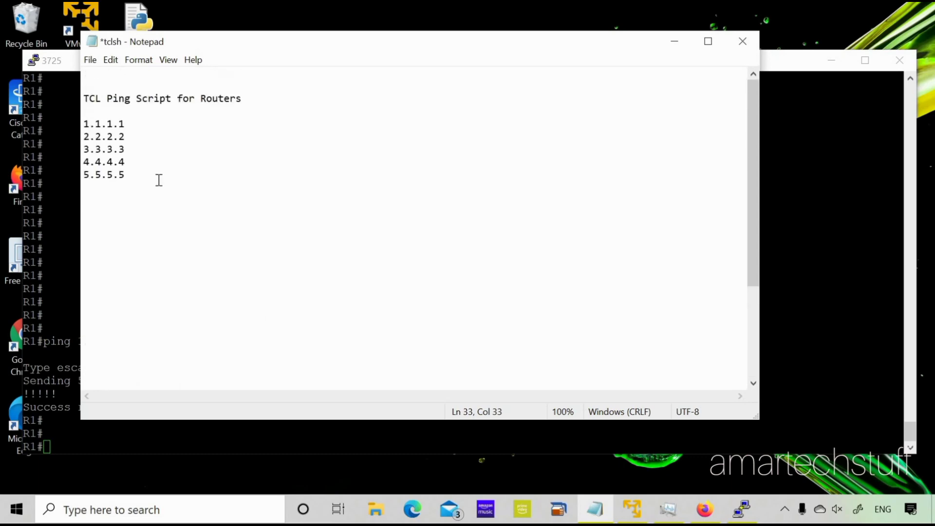
Select and copy the five address lines 1.1.1.1–5.5.5.5
left_click(158, 175)
key("shift+Up")
key("shift+Up")
key("shift+Up")
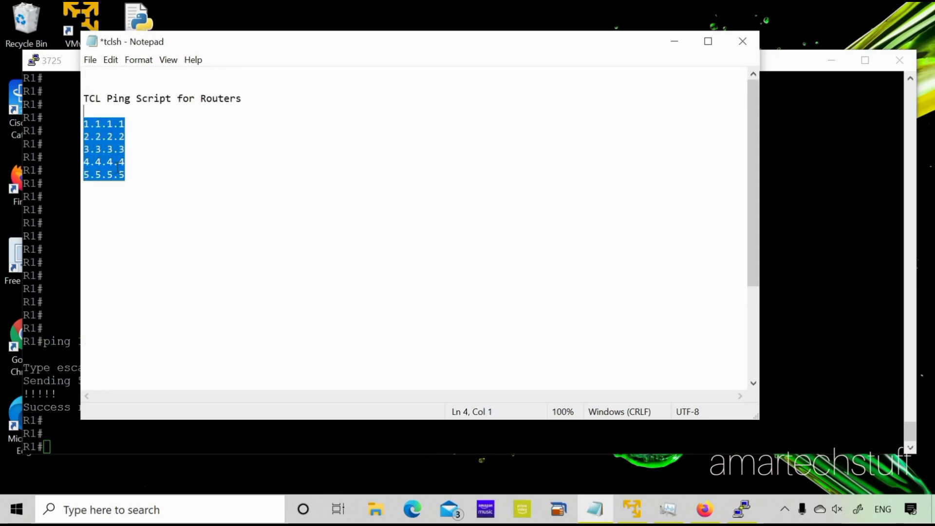
left_click(85, 124)
left_click_drag(85, 123, 126, 176)
right_click(111, 143)
left_click(144, 187)
scroll(160, 220, "down", 10)
Paste the addresses on a new line after 'foreach address {' and select the whole script
left_click(185, 326)
key("Return")
key("ctrl+v")
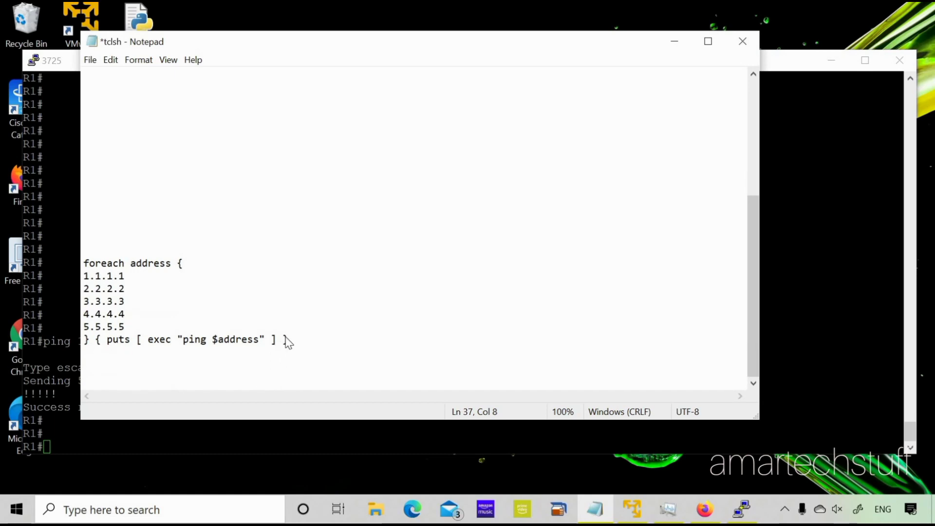
left_click_drag(290, 340, 84, 259)
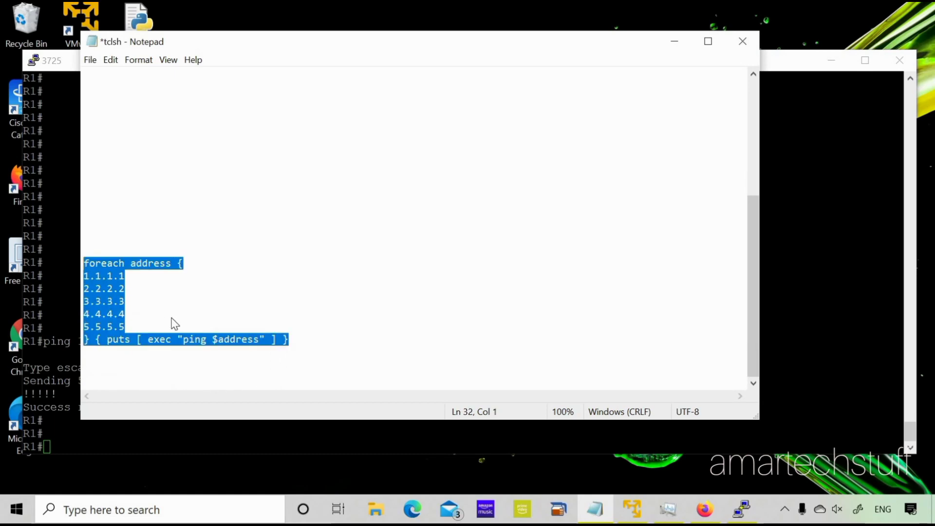
right_click(124, 292)
Copy the foreach script, enter tclsh on the R1 console, and paste the script
left_click(147, 333)
left_click(74, 303)
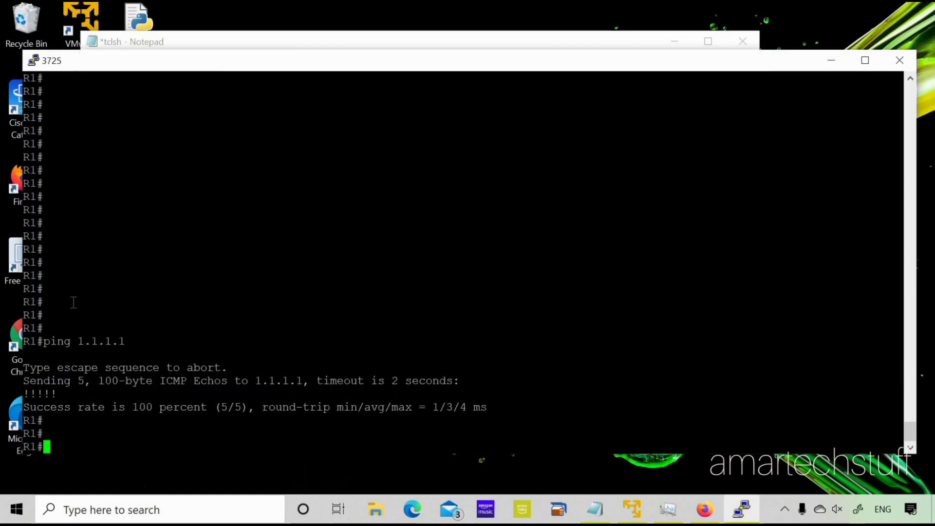
key("Return")
key("Return")
key("Return")
key("Return")
key("Return")
key("Return")
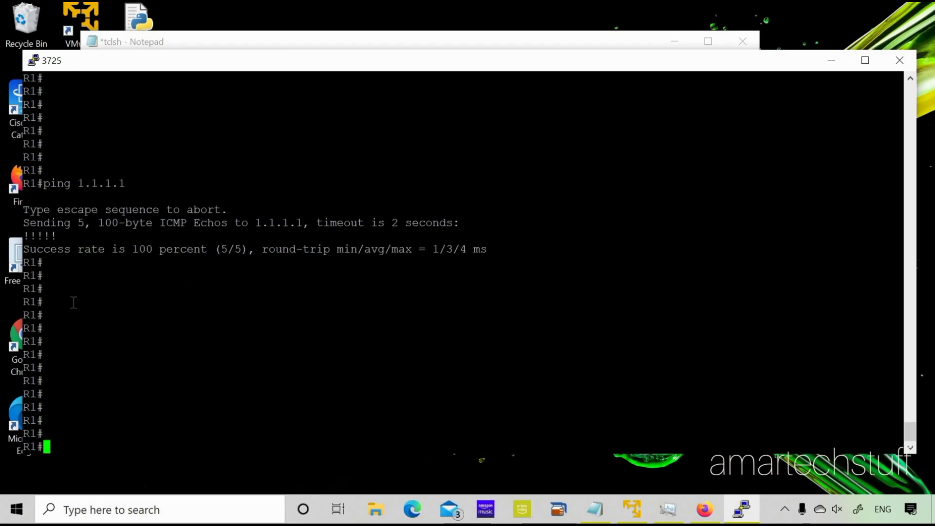
type("tc")
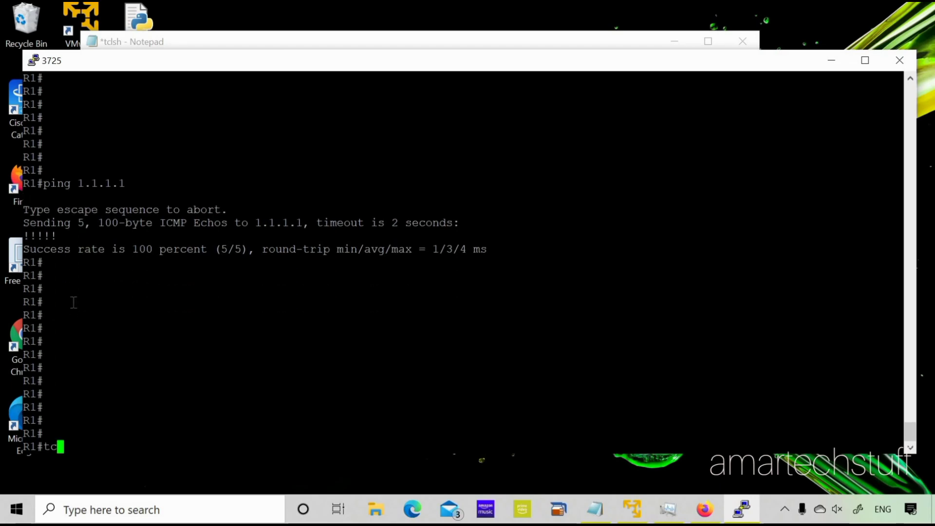
type("lsh")
key("Return")
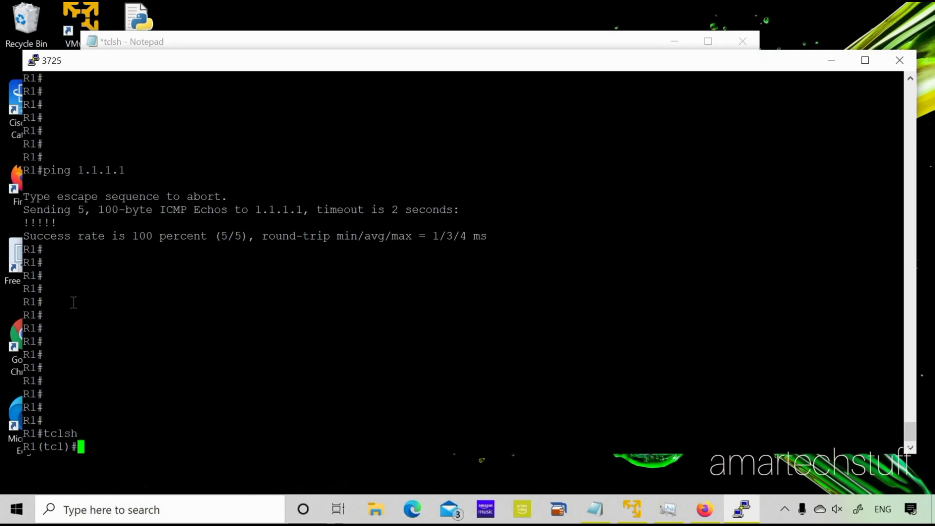
right_click(150, 315)
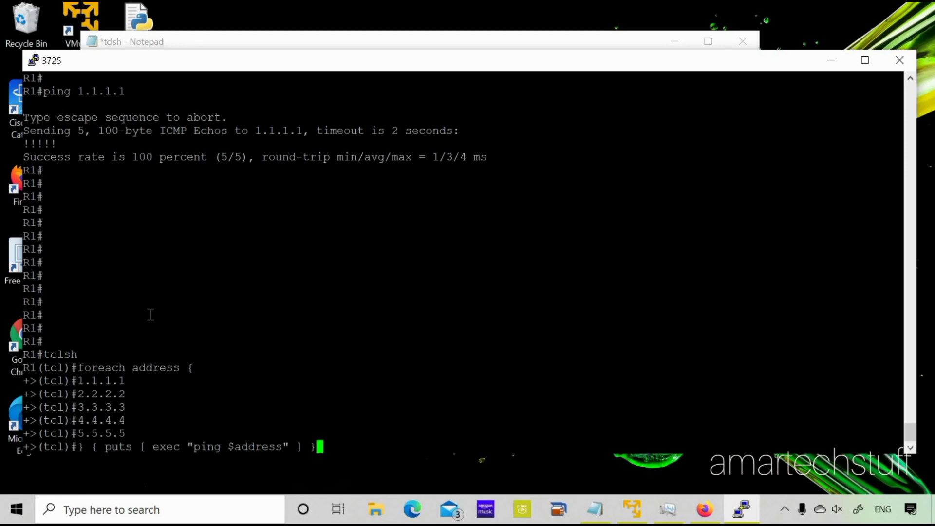
Run the script and highlight the 100% ping results for 1.1.1.1 through 4.4.4.4
key("Return")
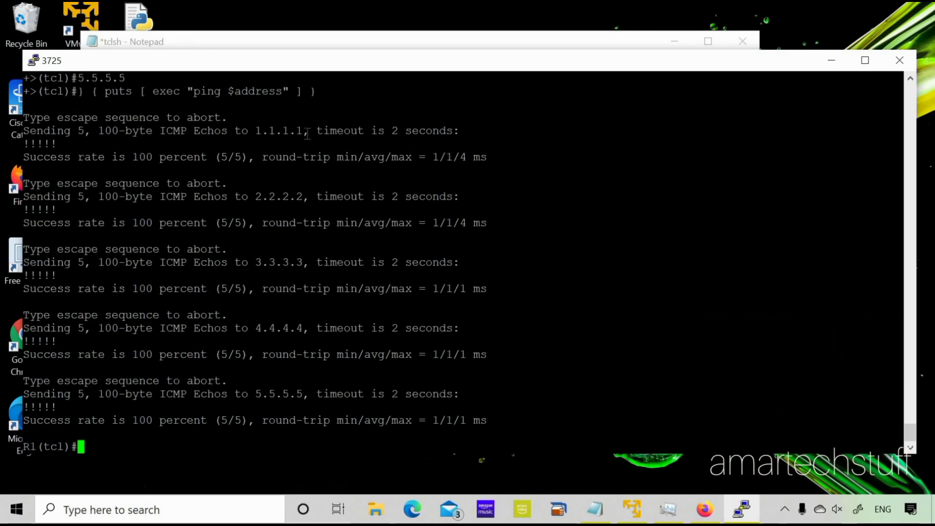
left_click_drag(251, 130, 308, 130)
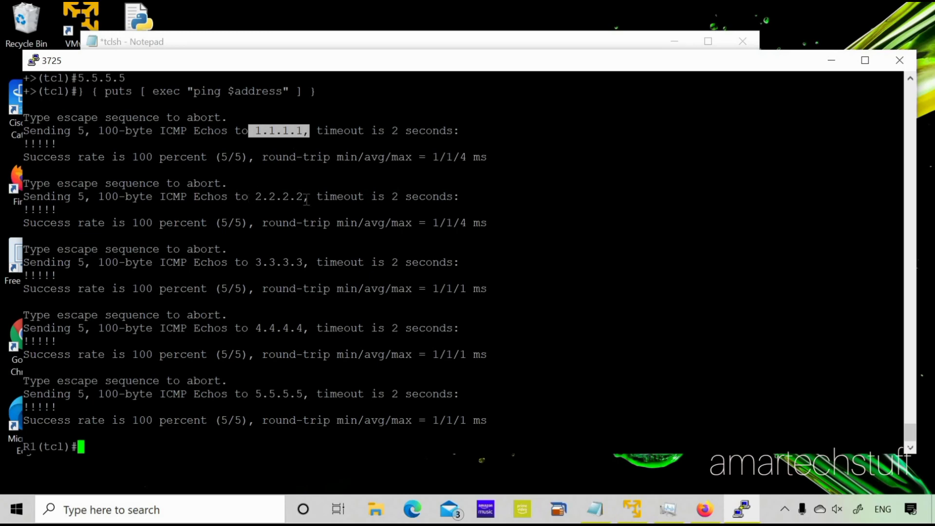
left_click_drag(290, 197, 309, 196)
left_click_drag(255, 262, 310, 263)
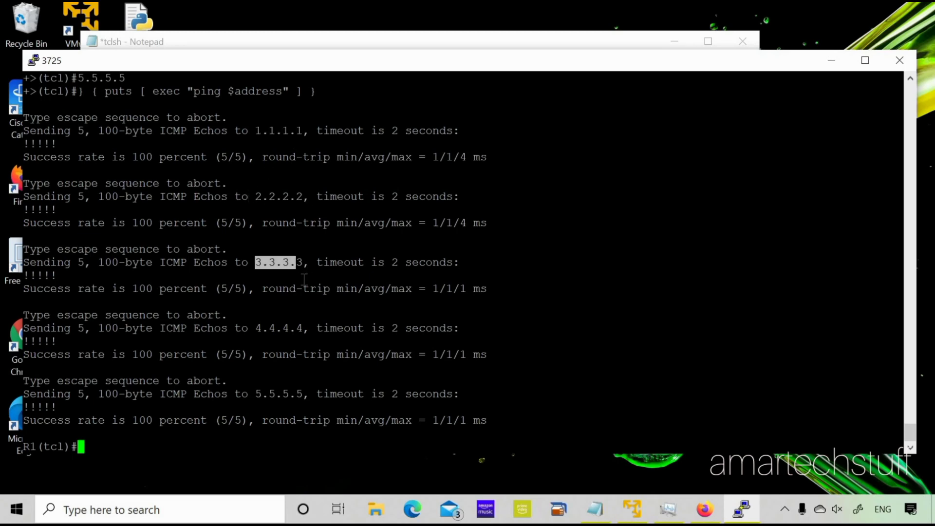
left_click(293, 373)
left_click_drag(241, 329, 315, 327)
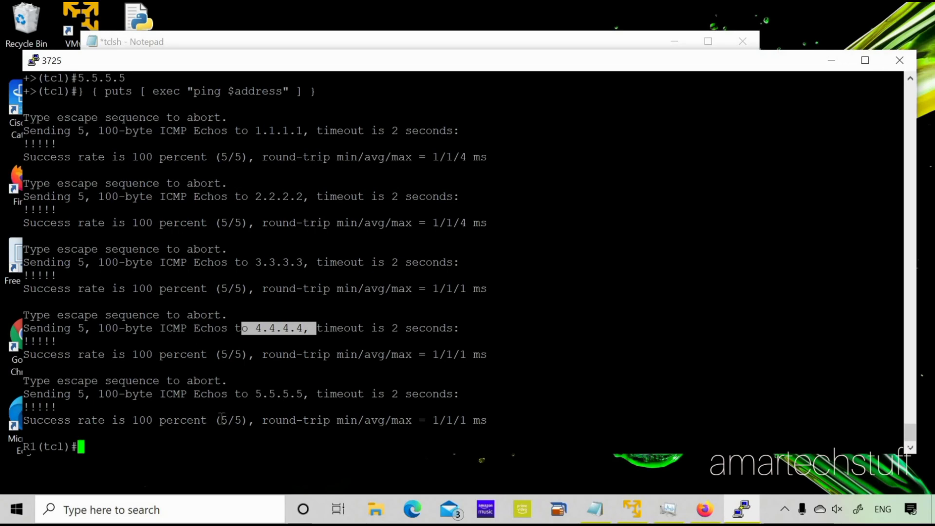